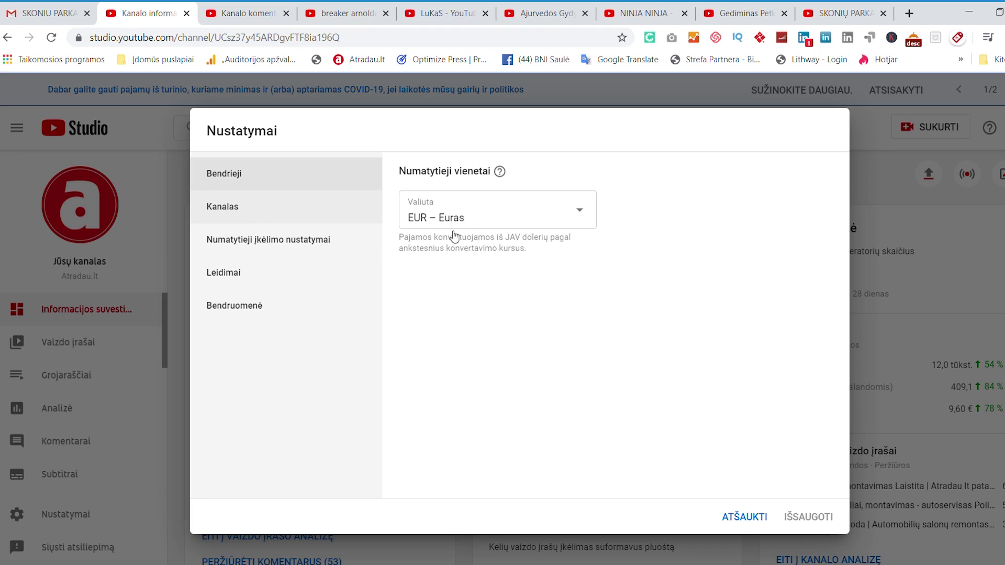
Review the channel's keywords in its basic information and its advanced settings for audience, Google Ads linking, subscriber count and ads
left_click(251, 209)
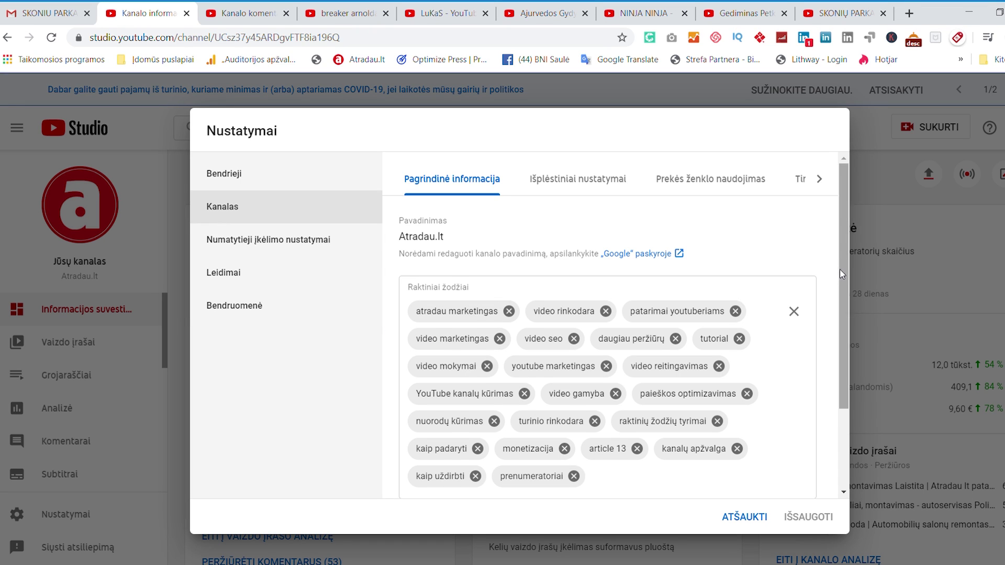
left_click_drag(839, 269, 839, 290)
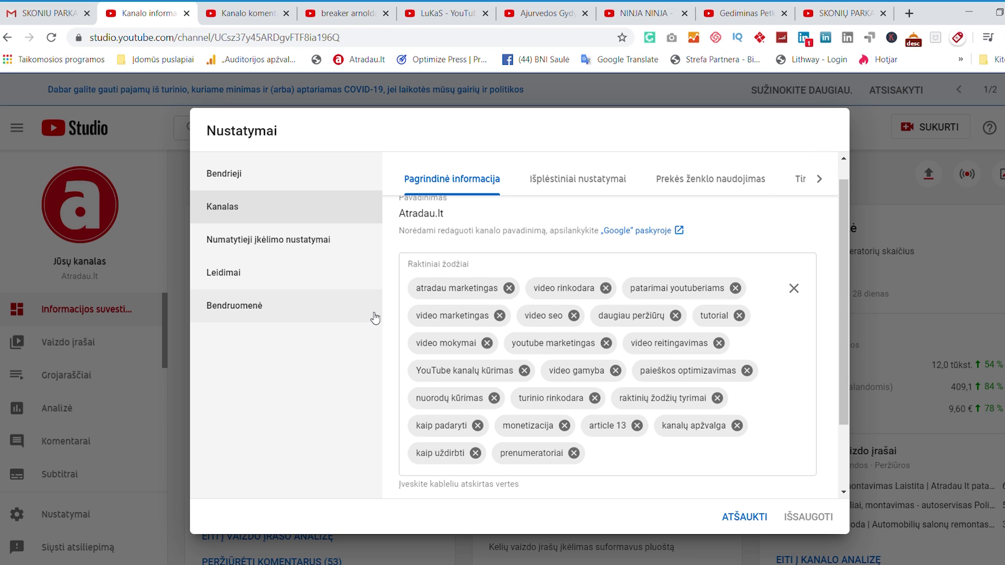
left_click(577, 179)
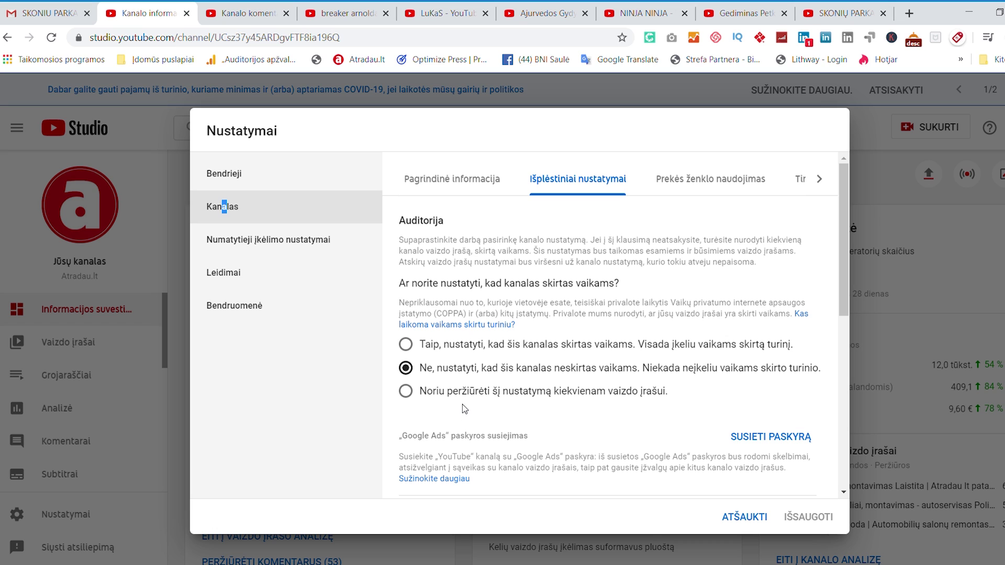
scroll(504, 398, "down", 3)
scroll(508, 394, "down", 1)
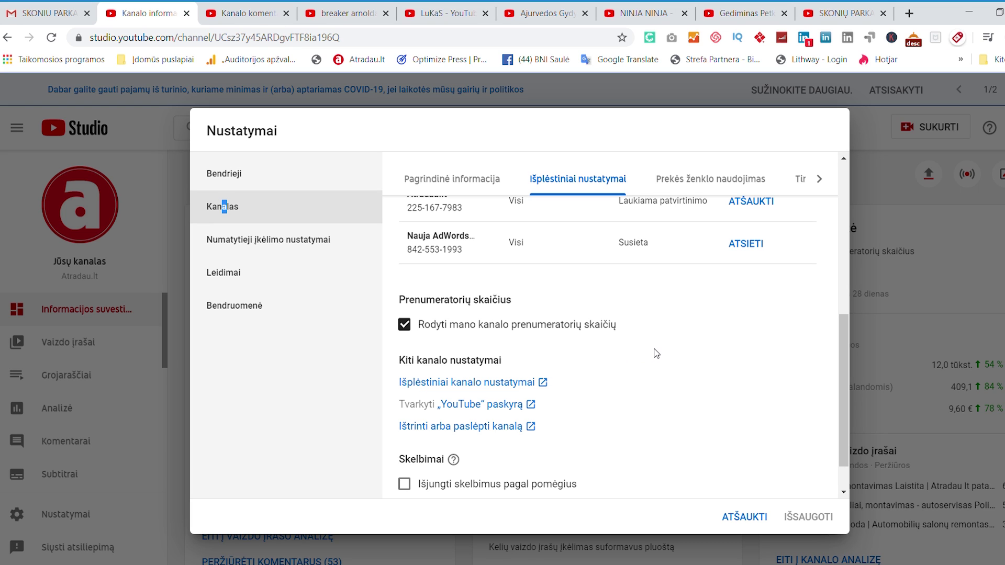
scroll(656, 352, "down", 1)
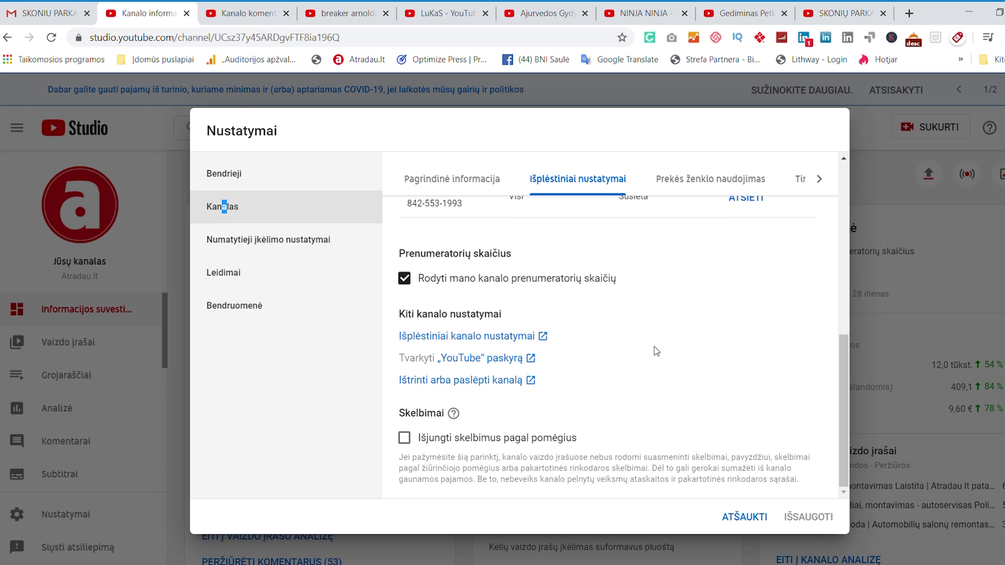
Examine the full advanced channel settings page (Išplėstiniai kanalo nustatymai) from country down to channel privacy, and close it
left_click(552, 342)
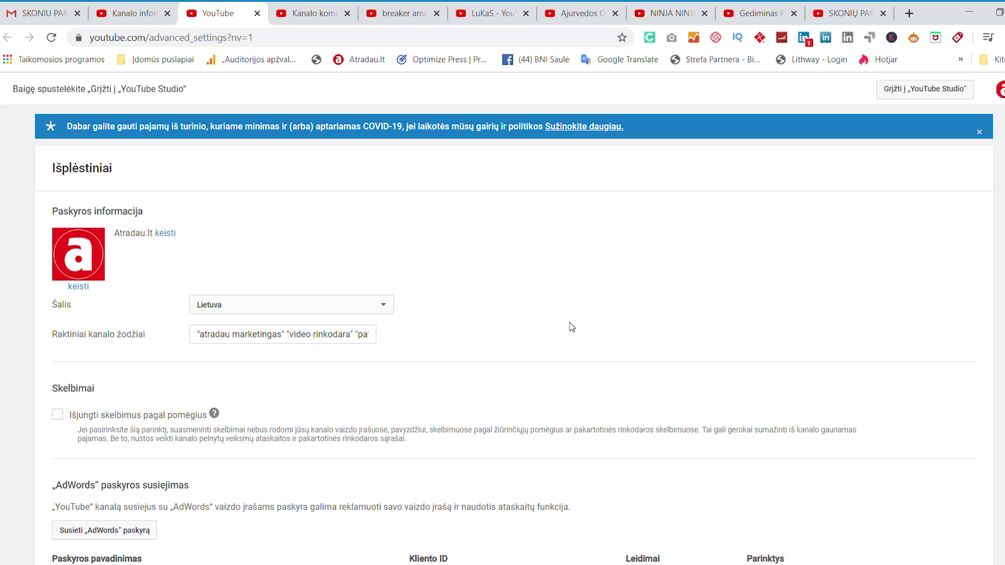
scroll(598, 313, "down", 1)
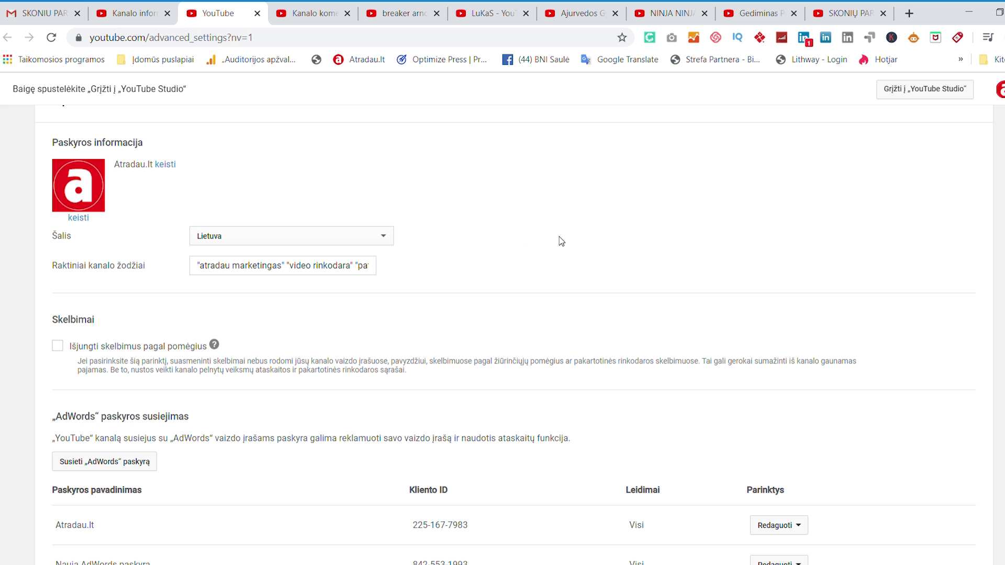
scroll(602, 240, "down", 5)
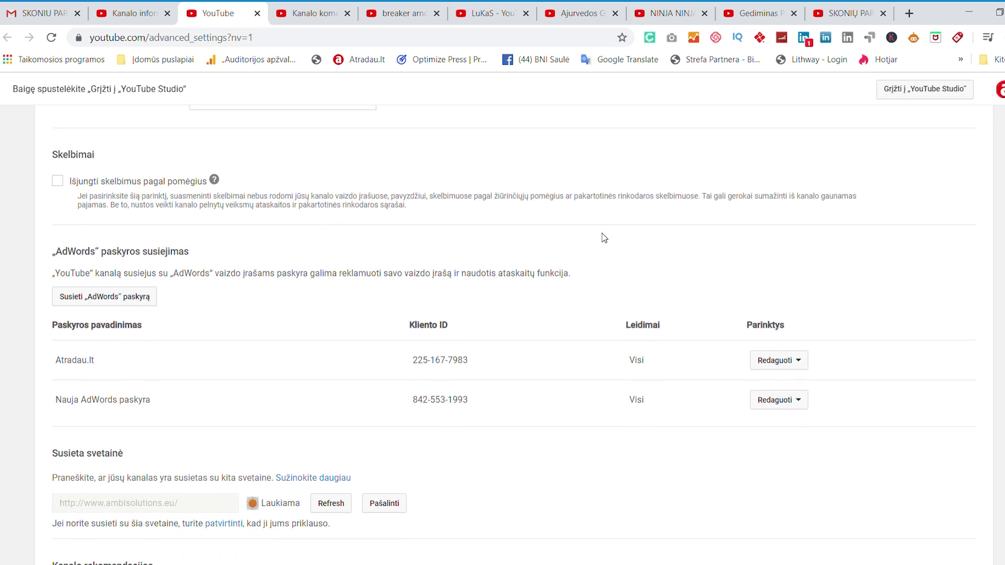
scroll(605, 238, "down", 5)
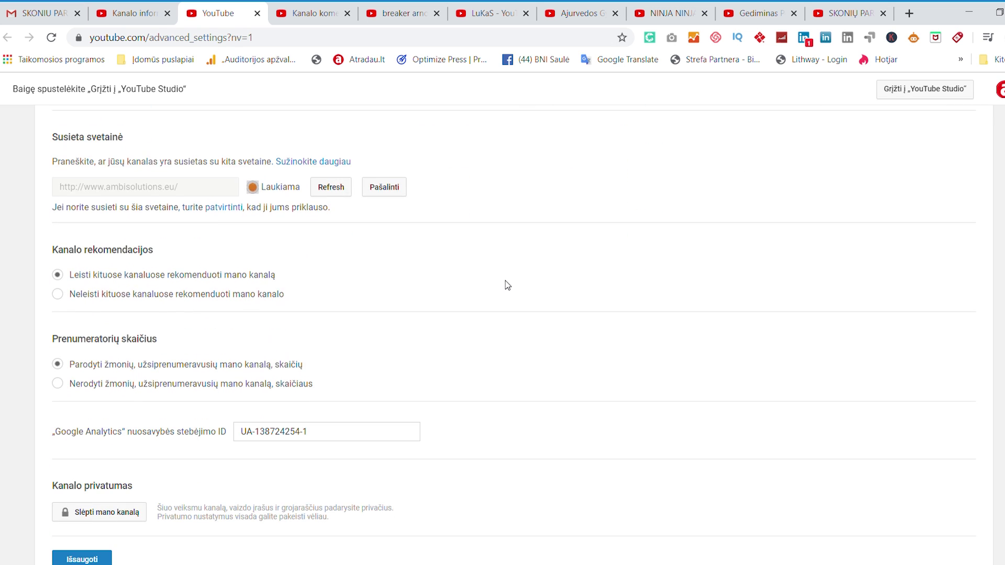
scroll(505, 283, "up", 7)
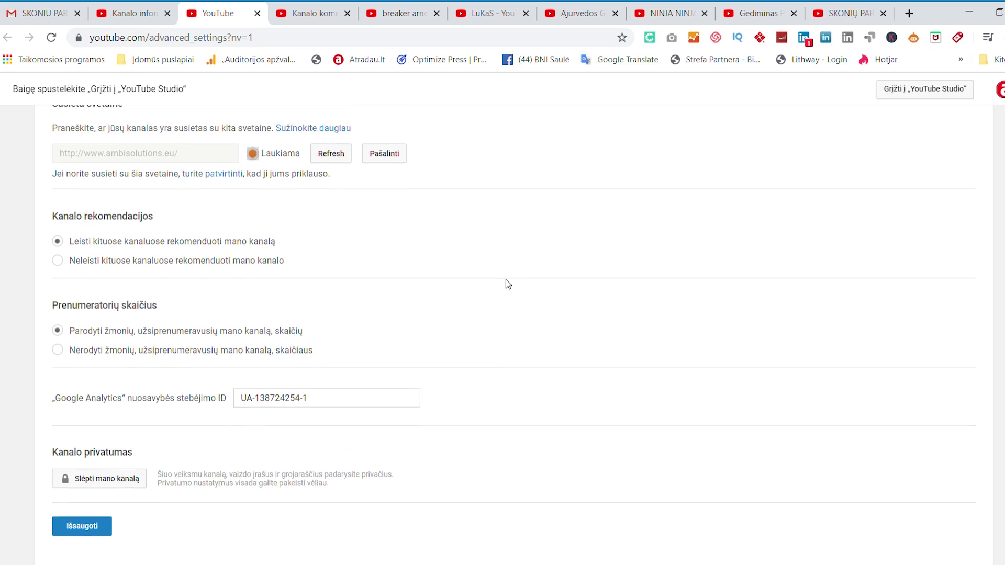
scroll(509, 283, "up", 6)
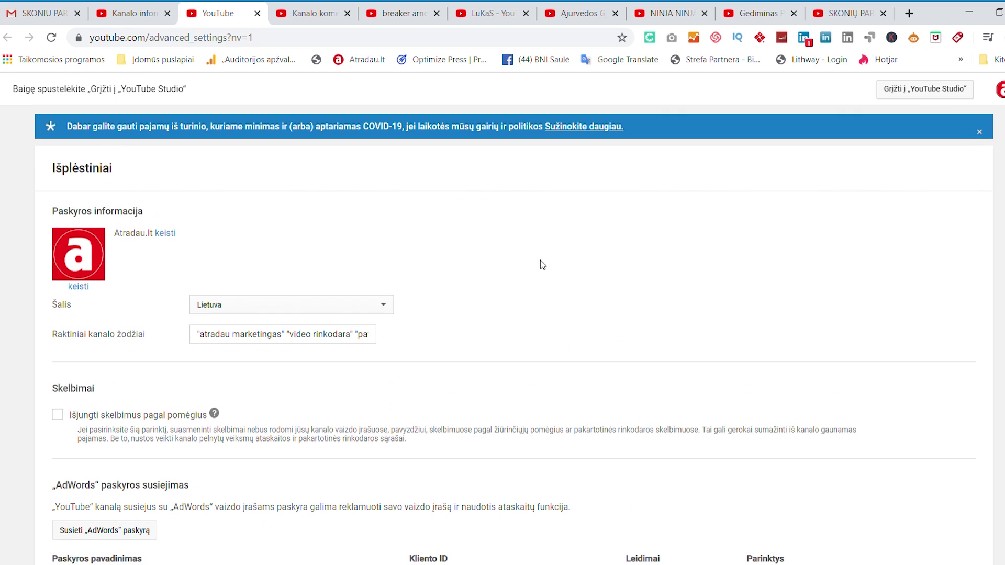
left_click(257, 13)
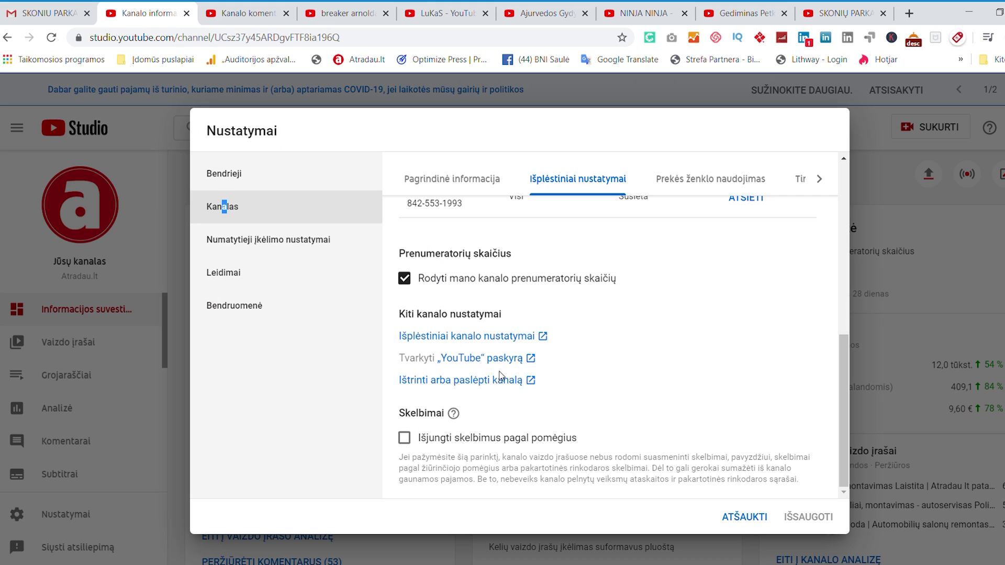
View the channel's status and features (Kanalo būsena ir funkcijos) through the YouTube account management page, and close that page
left_click(532, 360)
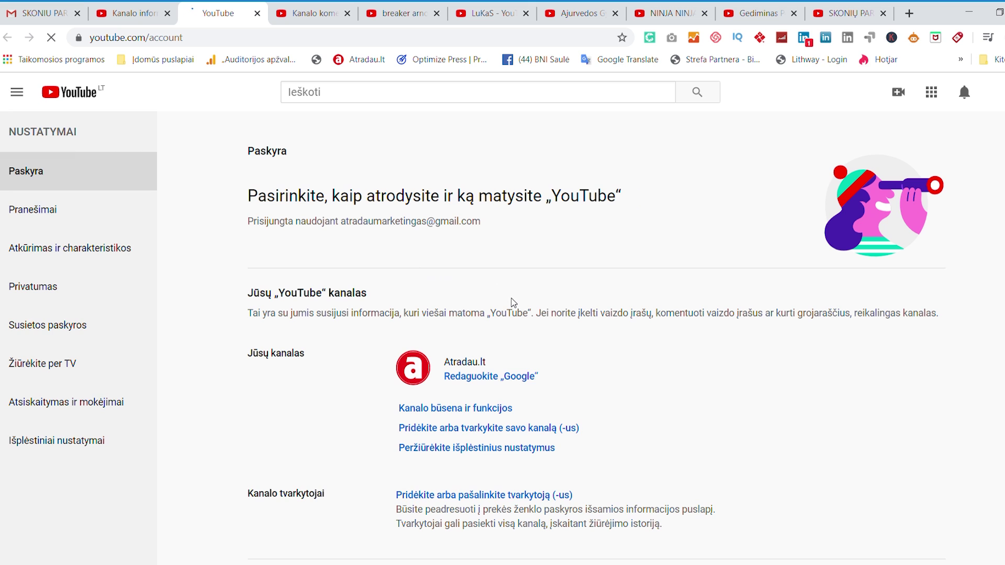
scroll(567, 278, "down", 3)
scroll(570, 279, "down", 1)
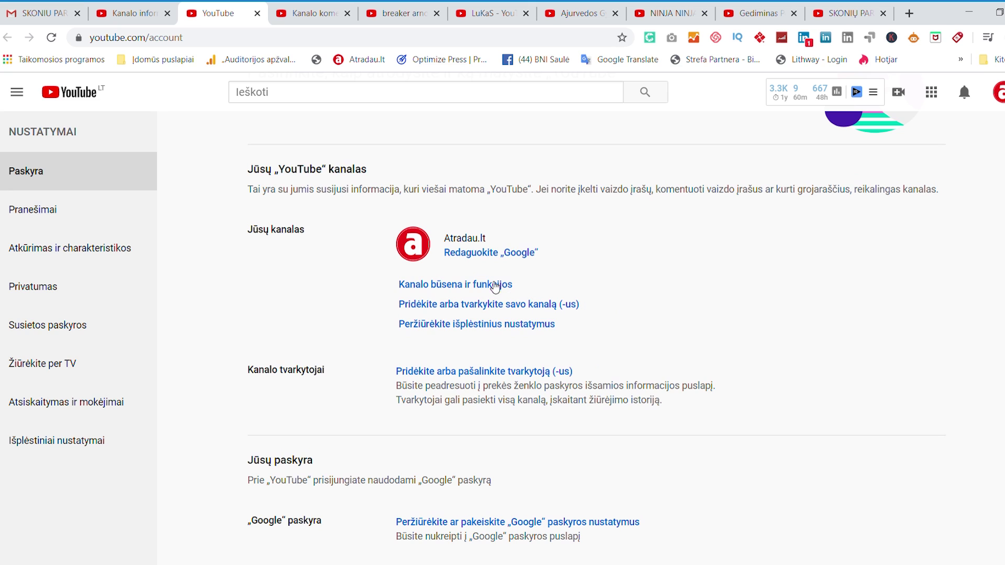
left_click(494, 286)
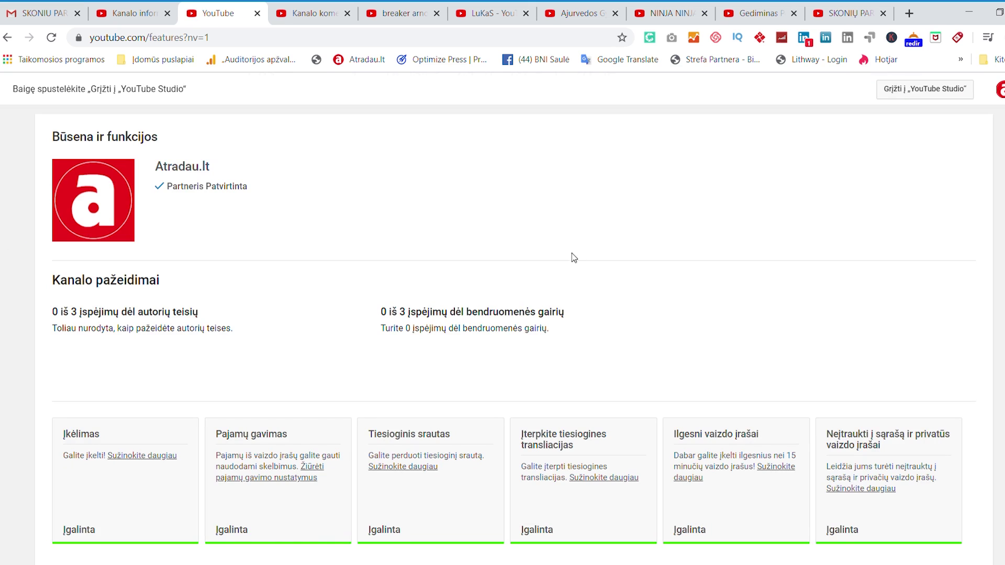
scroll(624, 236, "down", 1)
scroll(628, 241, "up", 1)
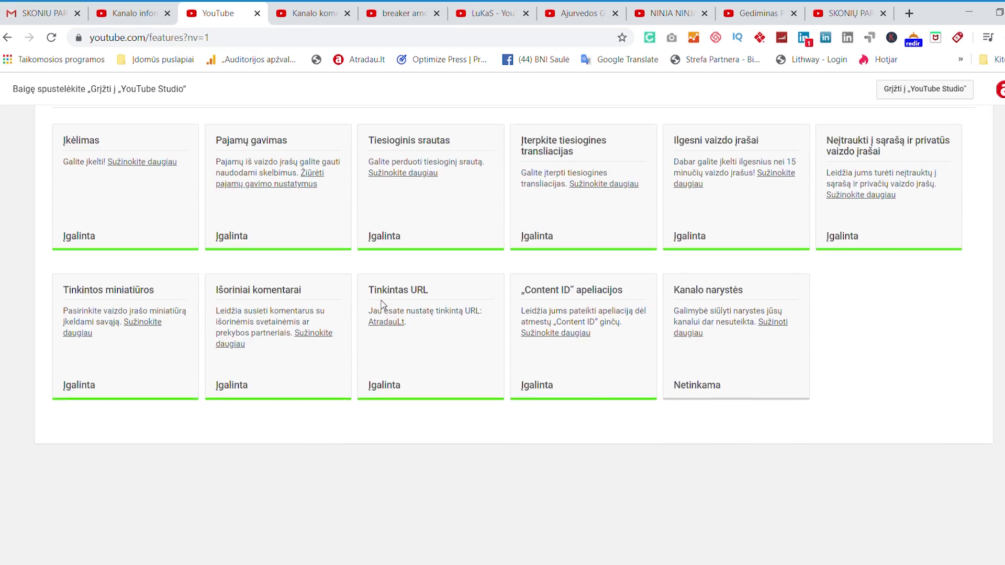
scroll(377, 302, "up", 5)
left_click(257, 13)
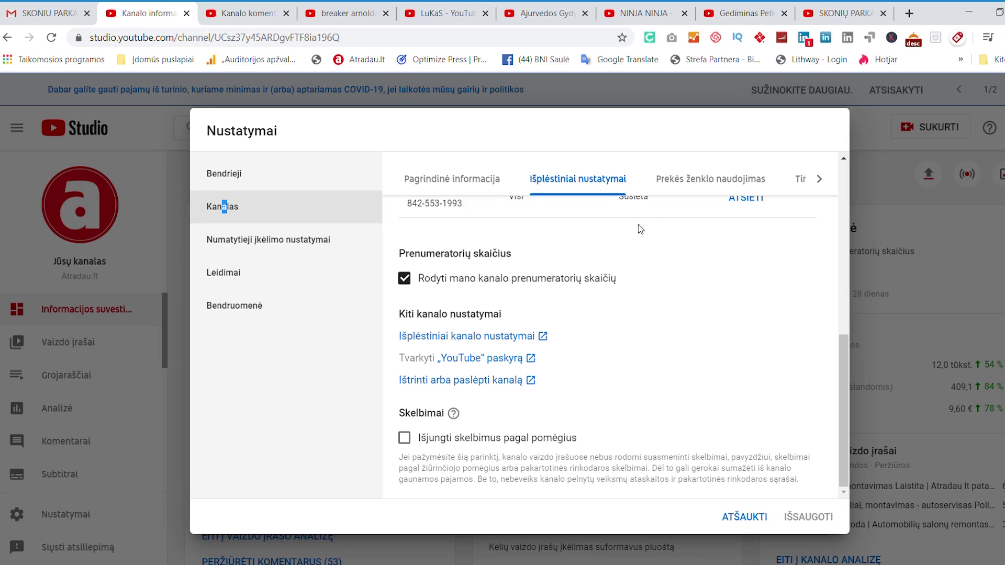
Review the channel's branding watermark settings and its feature eligibility, expanding the details of the default features (Numatytosios funkcijos)
left_click(707, 184)
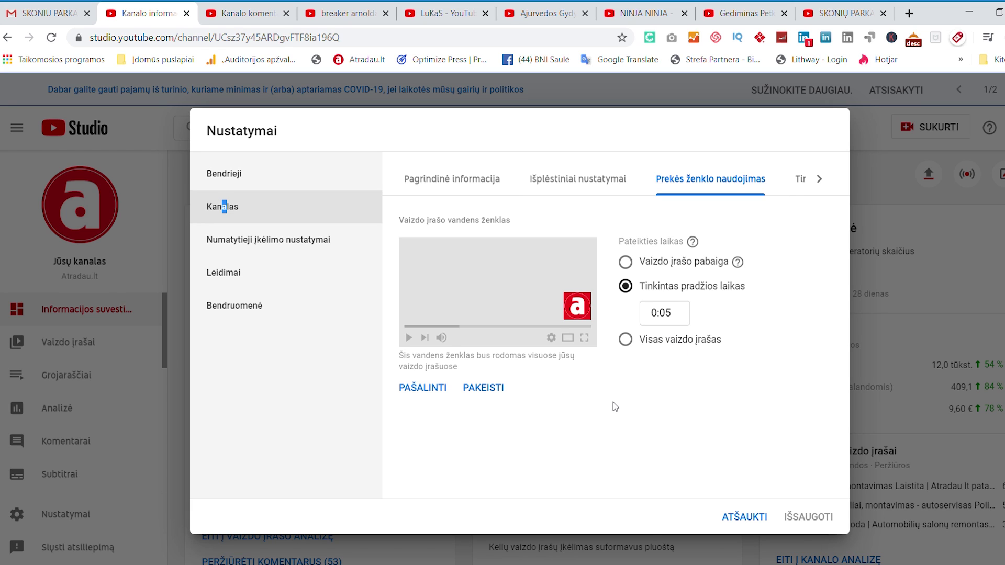
left_click(819, 179)
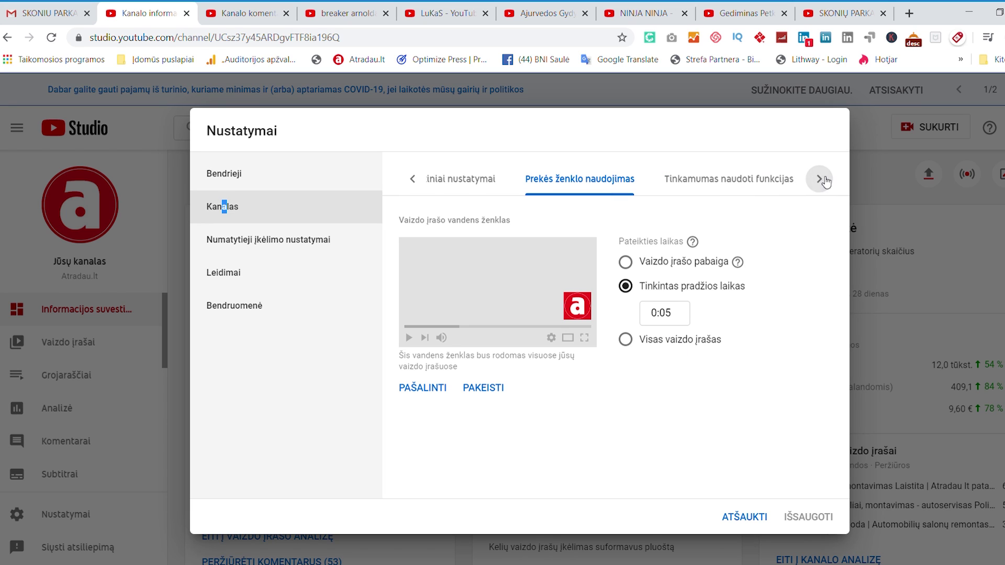
left_click(735, 183)
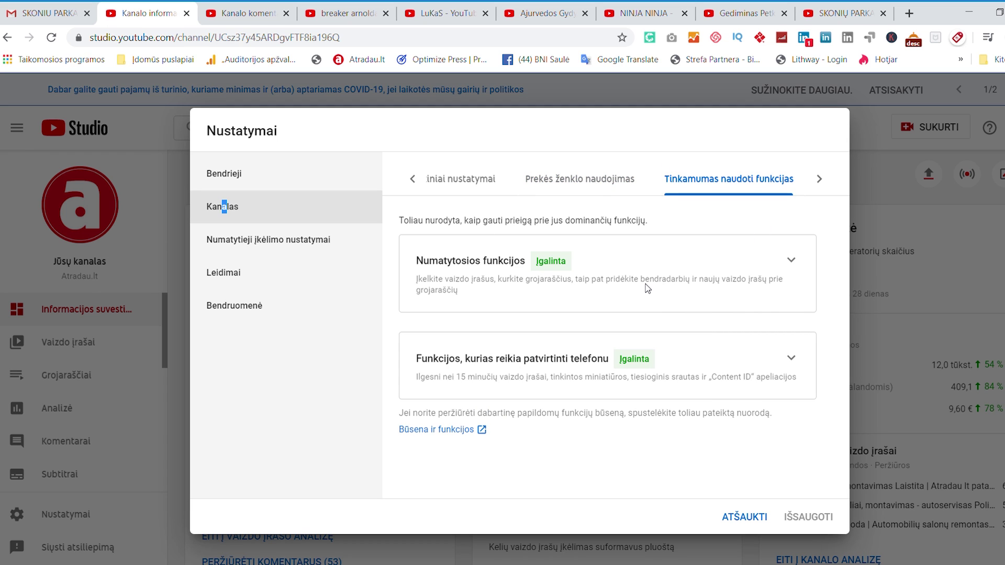
left_click(792, 263)
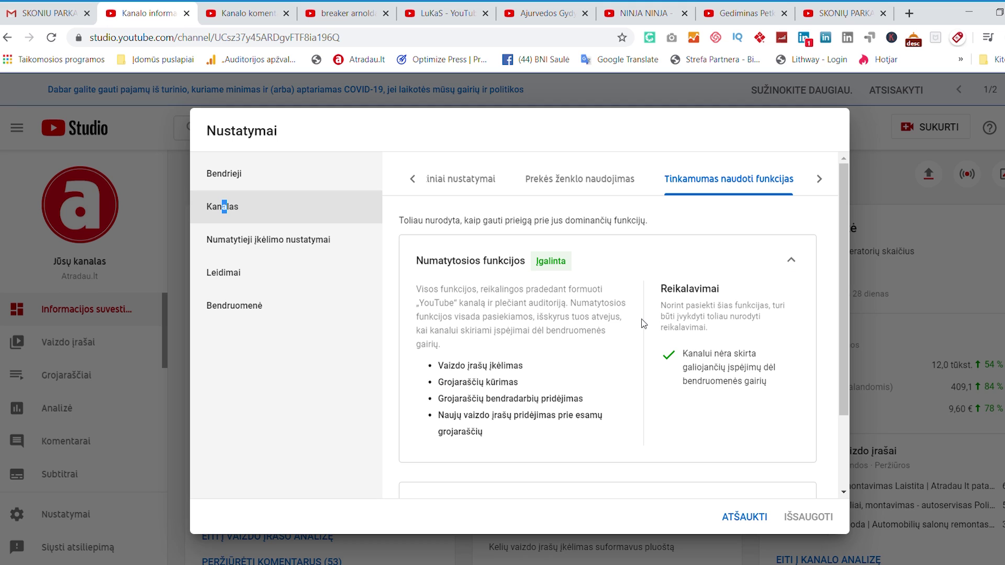
scroll(644, 324, "down", 2)
scroll(643, 323, "up", 2)
Review the basic information of the upload defaults, reading through the whole description, the visibility setting and the tags
left_click(276, 253)
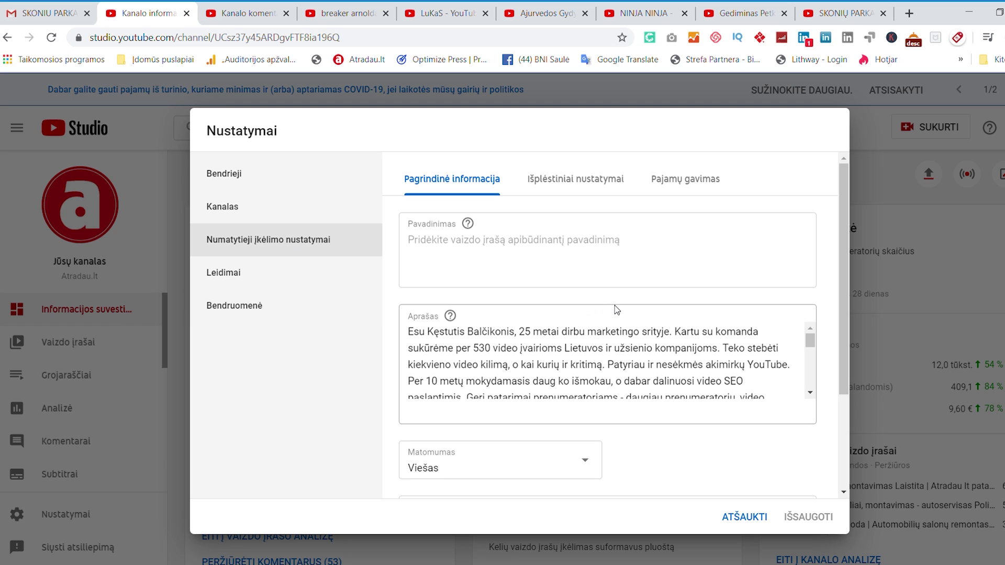
scroll(617, 303, "down", 1)
scroll(617, 303, "up", 1)
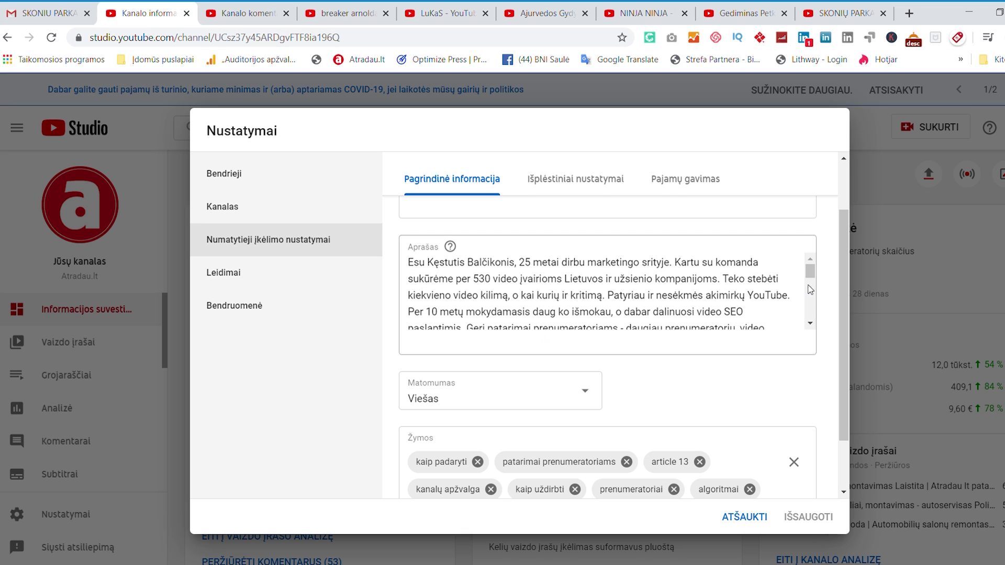
left_click_drag(808, 287, 820, 320)
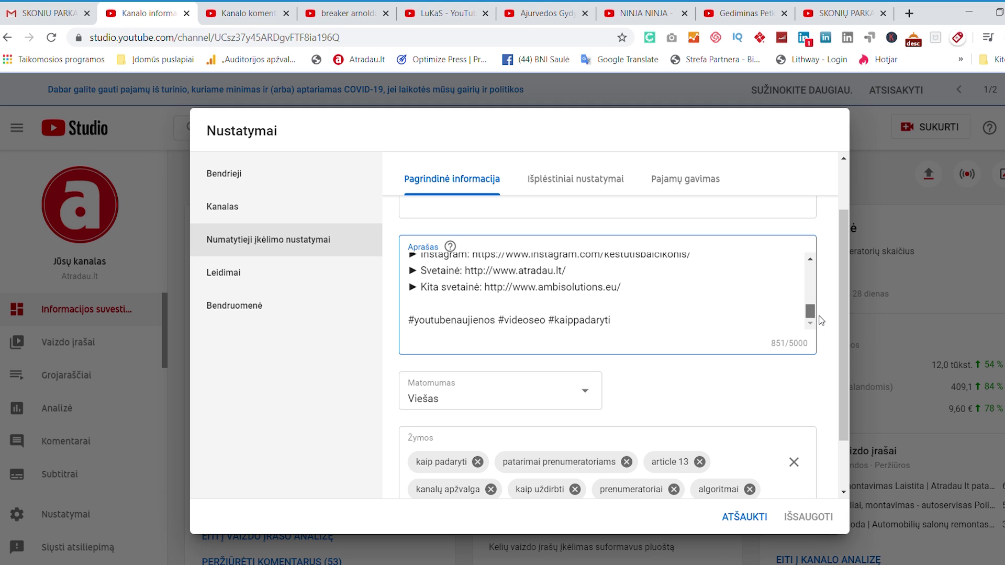
left_click_drag(820, 320, 823, 267)
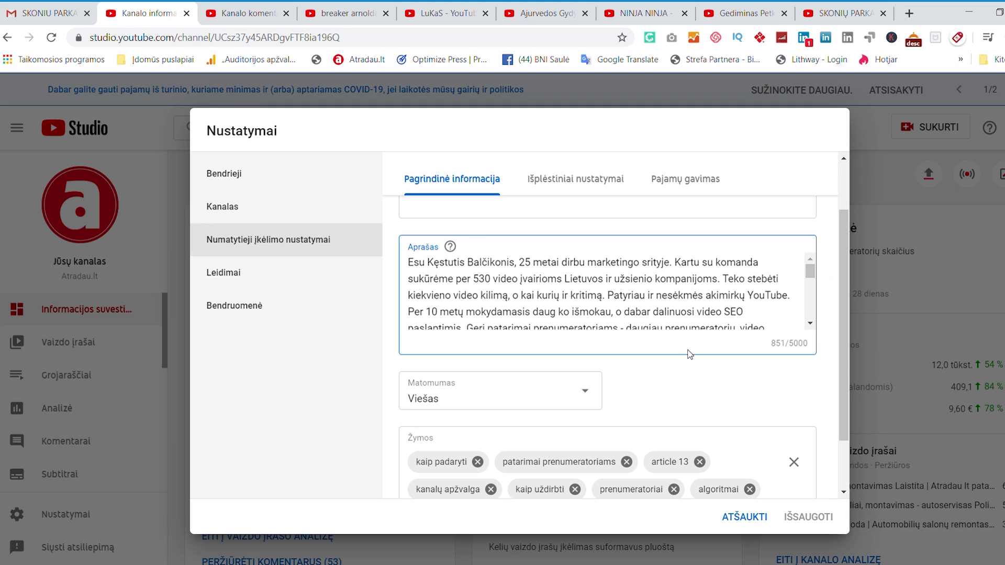
scroll(691, 390, "down", 2)
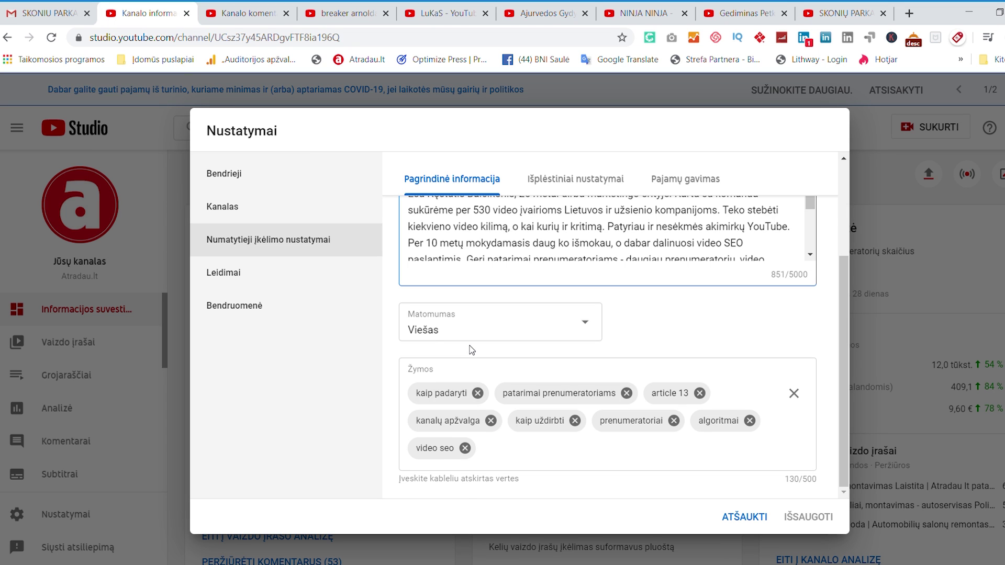
scroll(470, 346, "up", 3)
Inspect the advanced upload defaults, viewing the available licence and comment visibility options without changing them
left_click(575, 181)
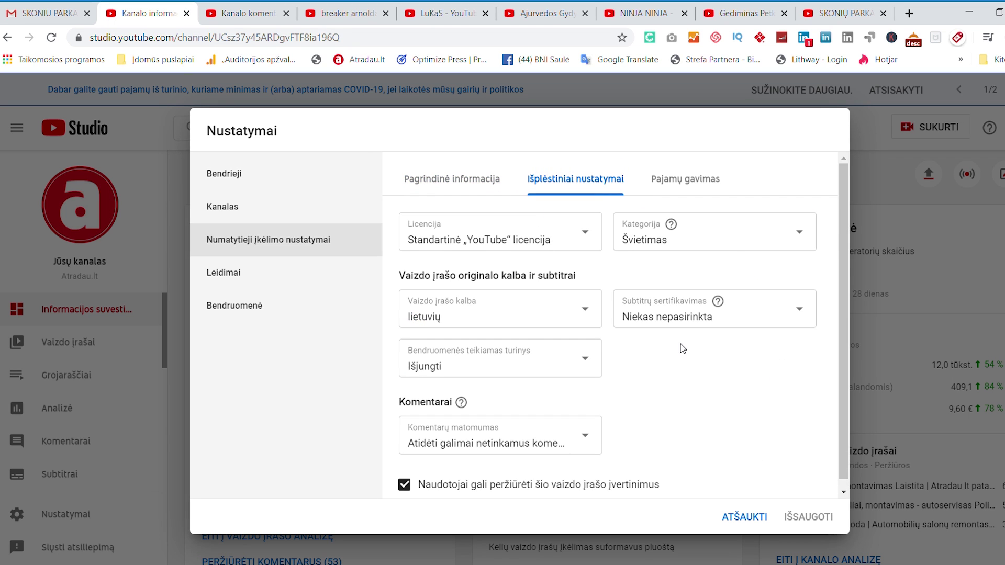
left_click(589, 238)
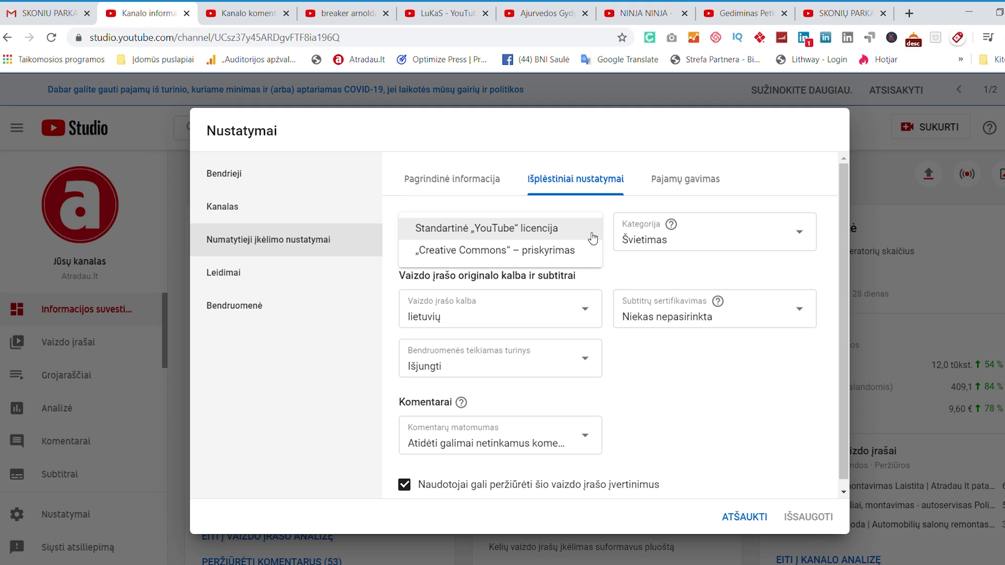
left_click(594, 238)
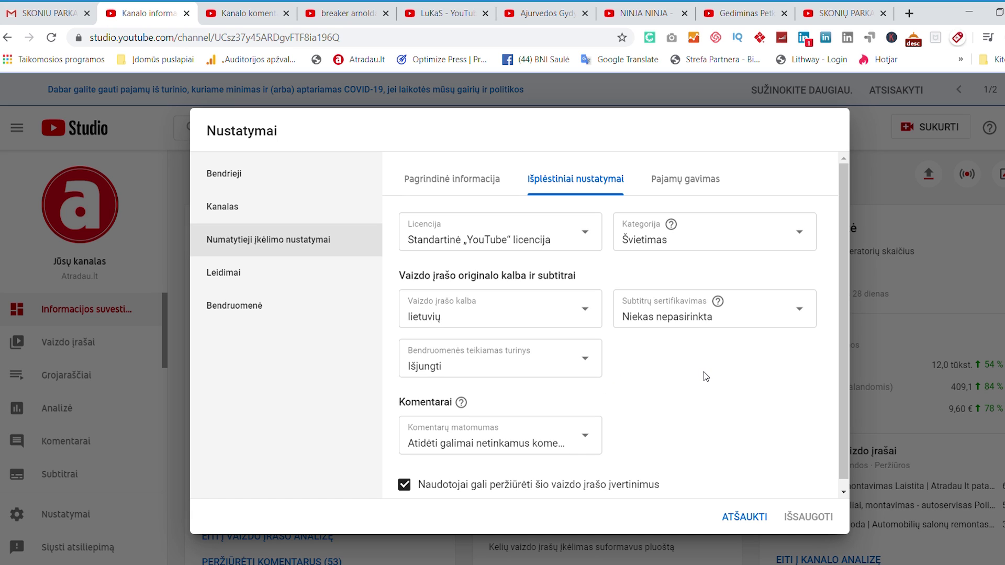
scroll(678, 380, "down", 1)
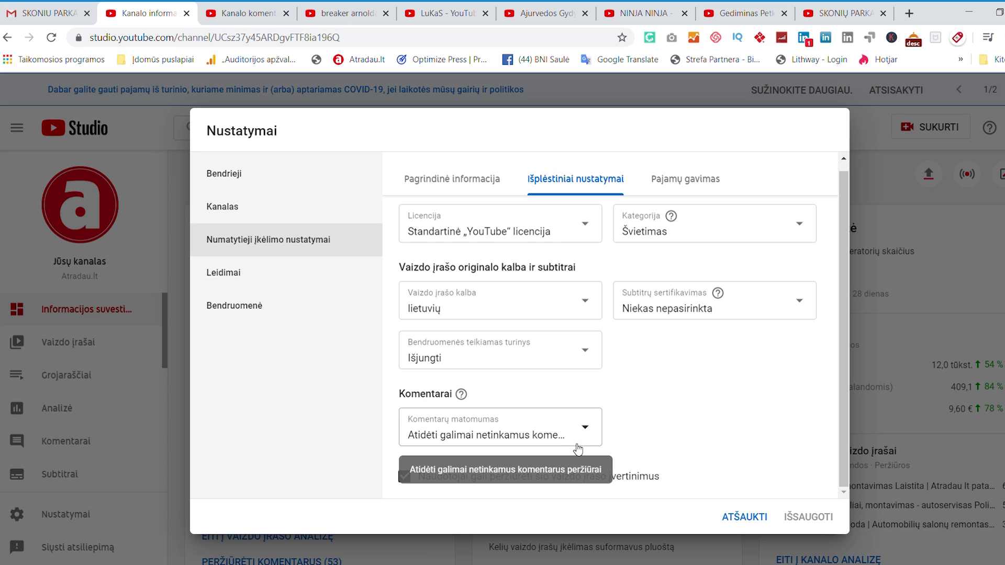
left_click(586, 431)
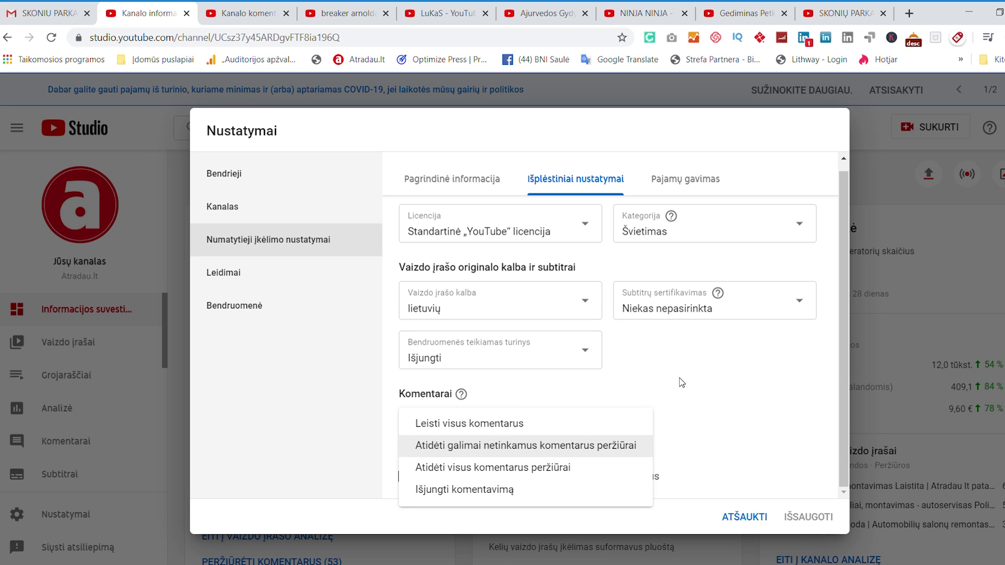
left_click(767, 388)
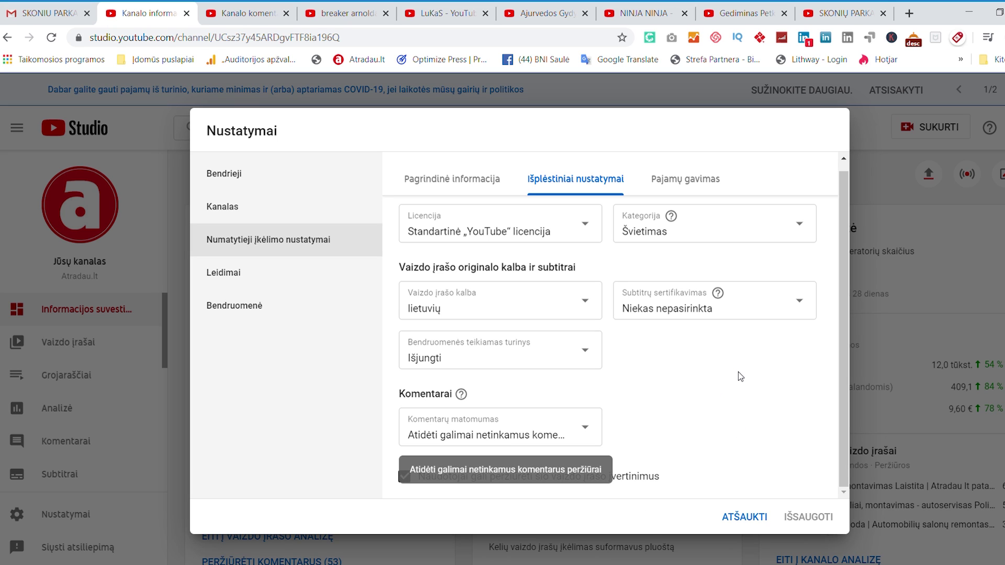